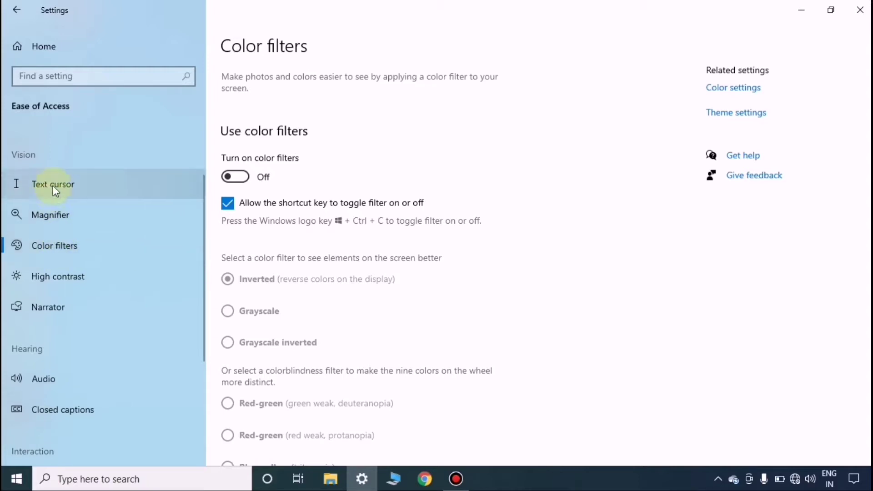
Step: Look through the Ease of Access vision categories and all filter choices offered on the Color filters page
scroll(53, 184, up, 2)
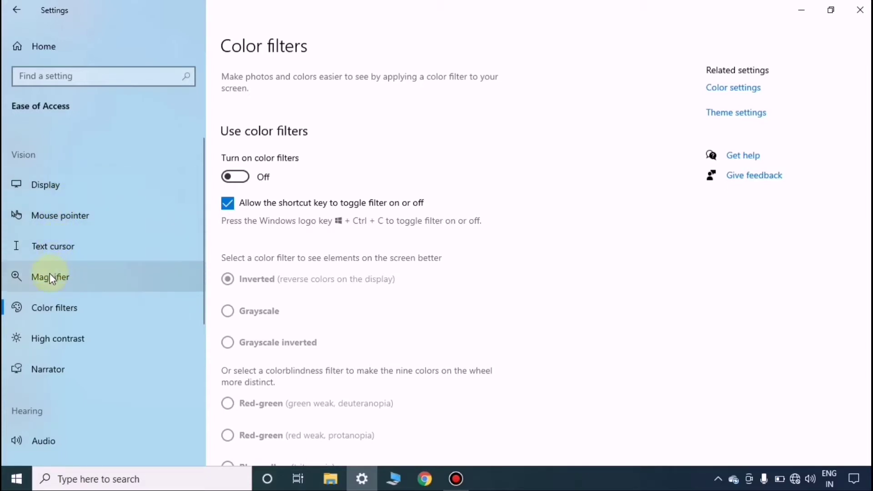
scroll(71, 201, down, 1)
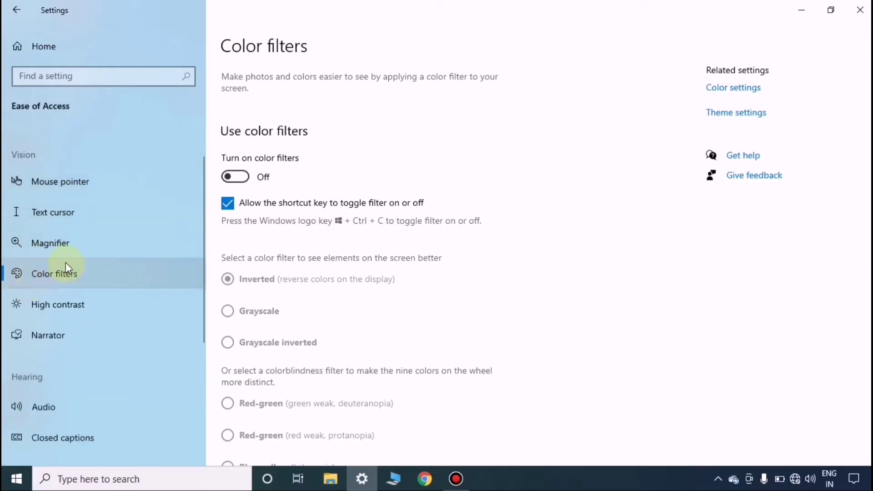
scroll(58, 239, up, 1)
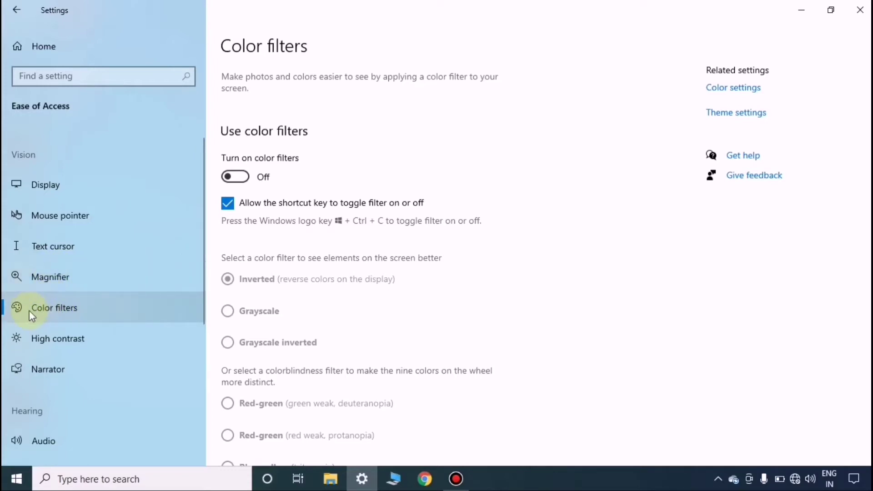
scroll(344, 294, down, 3)
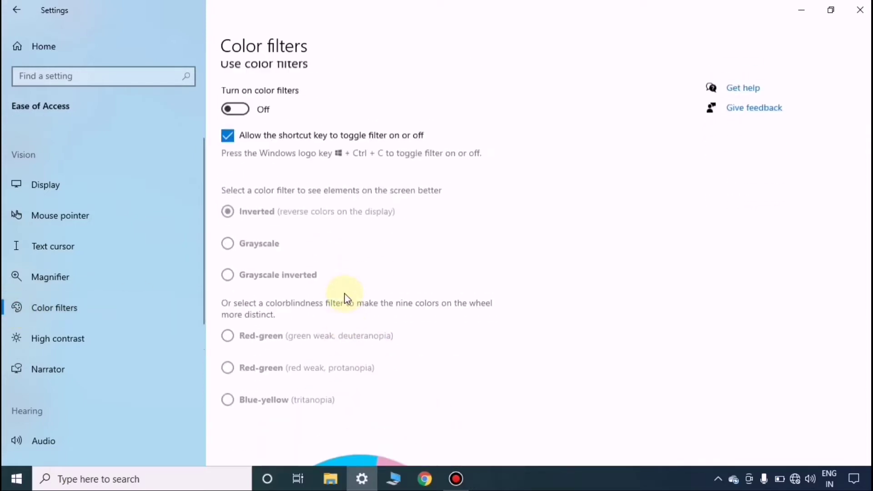
scroll(355, 291, up, 3)
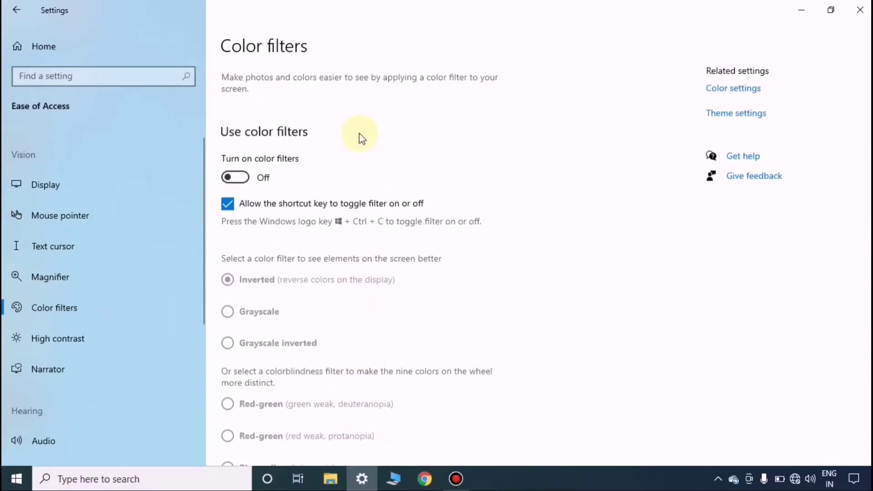
scroll(355, 164, down, 3)
scroll(347, 189, down, 3)
scroll(345, 191, up, 6)
Step: Turn on color filters with the Inverted filter, switching them off and on again to compare the display
click(243, 178)
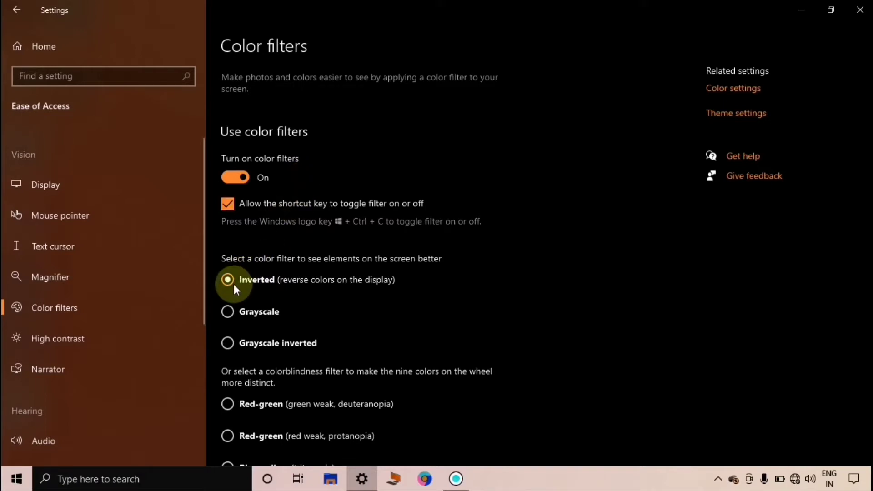
click(237, 180)
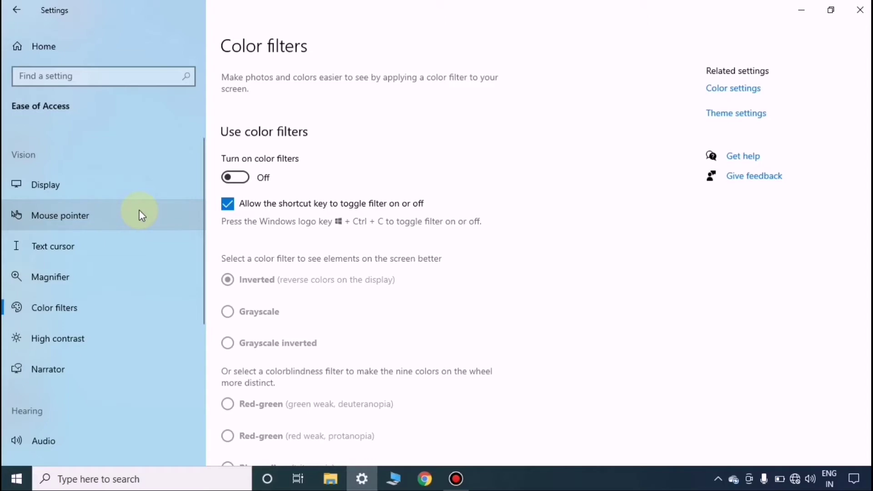
click(240, 179)
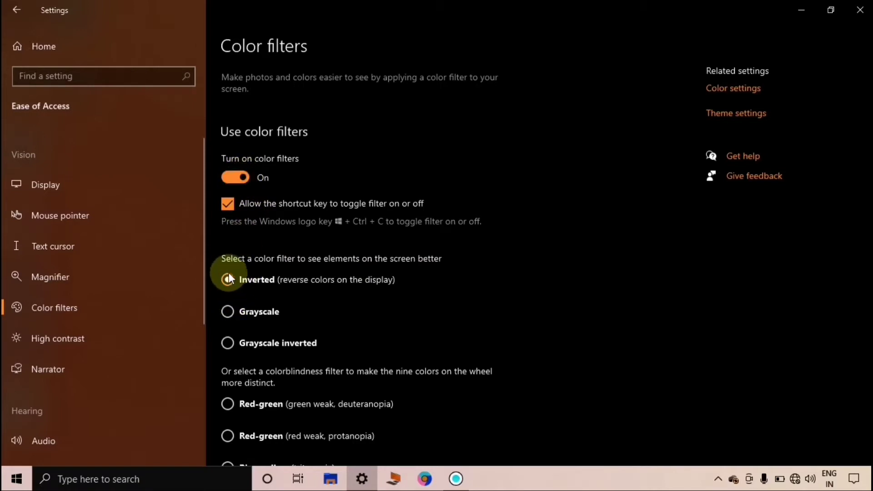
Step: Apply the Grayscale color filter, check its effect on the desktop, and return to the Color filters page
scroll(229, 276, down, 2)
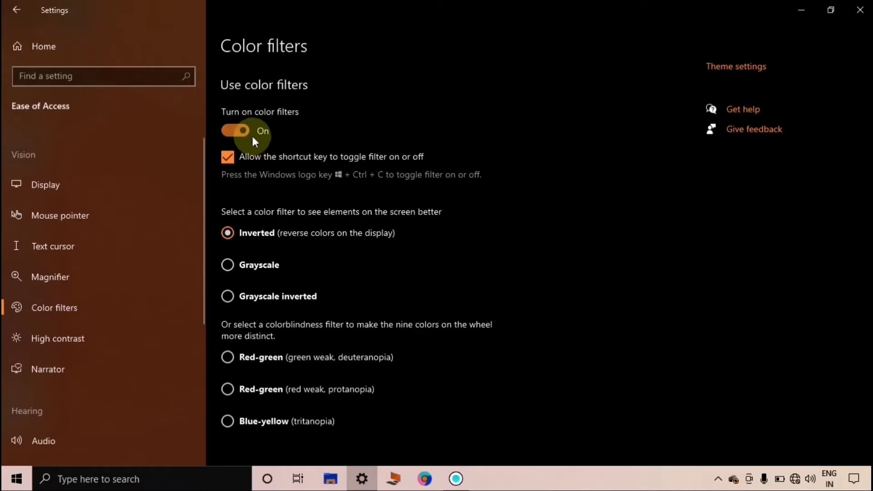
click(228, 271)
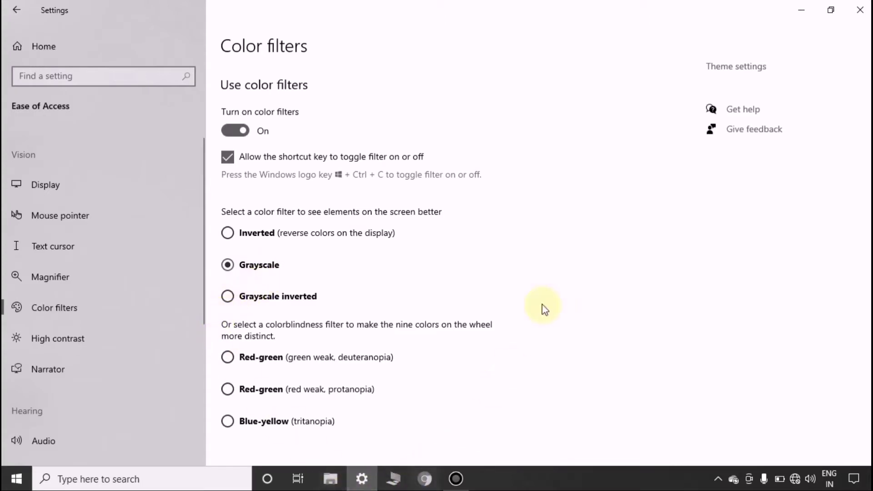
click(800, 11)
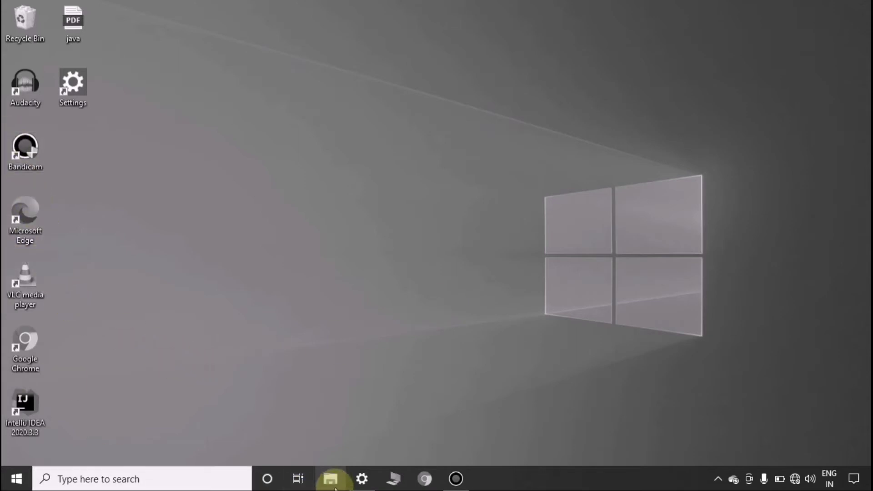
click(361, 478)
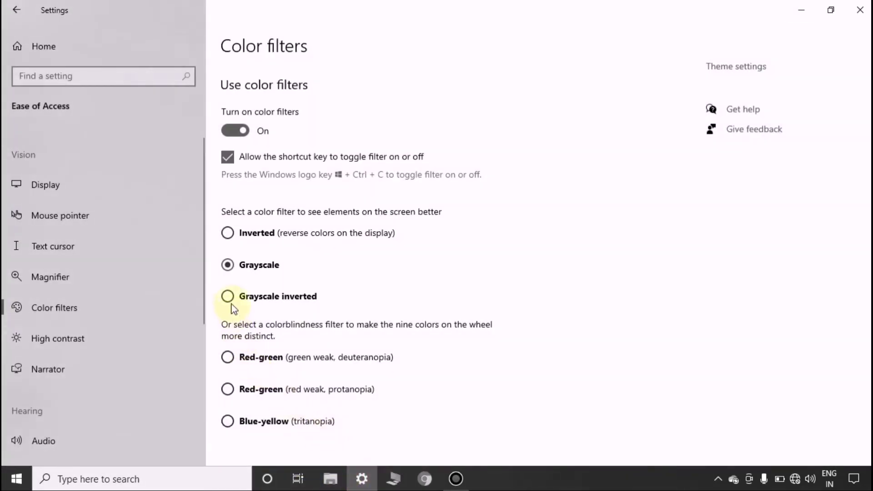
Step: Apply the Grayscale inverted filter, check its effect on the desktop and Start menu, and return to the Color filters page
click(228, 297)
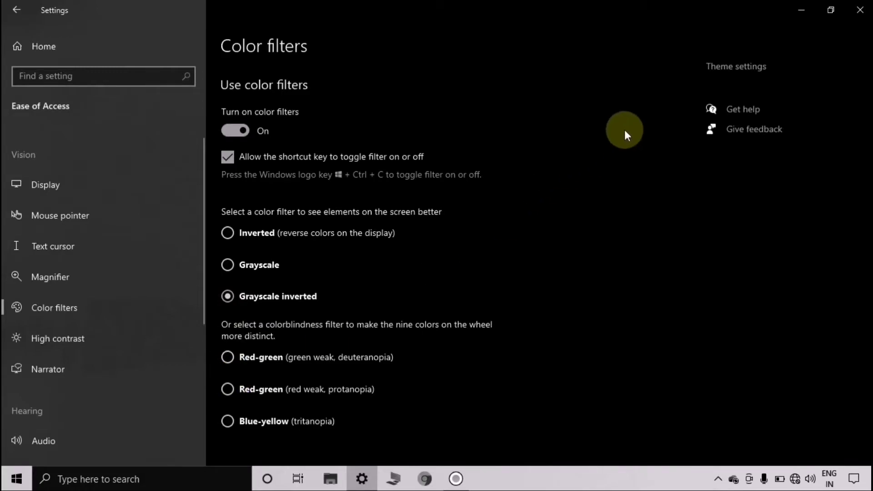
click(796, 9)
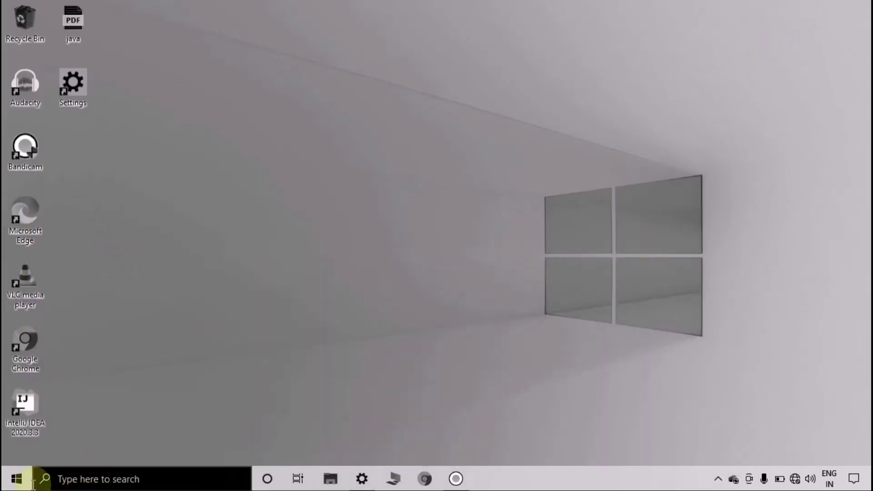
key(super)
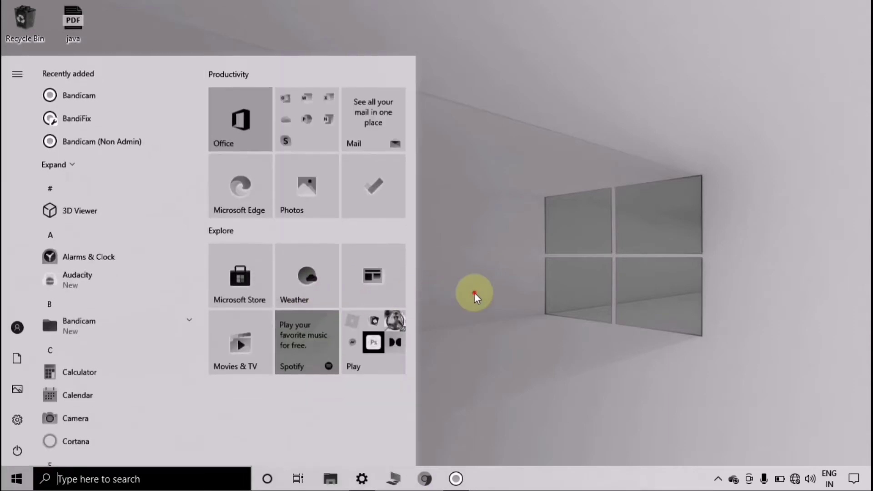
click(473, 292)
click(362, 478)
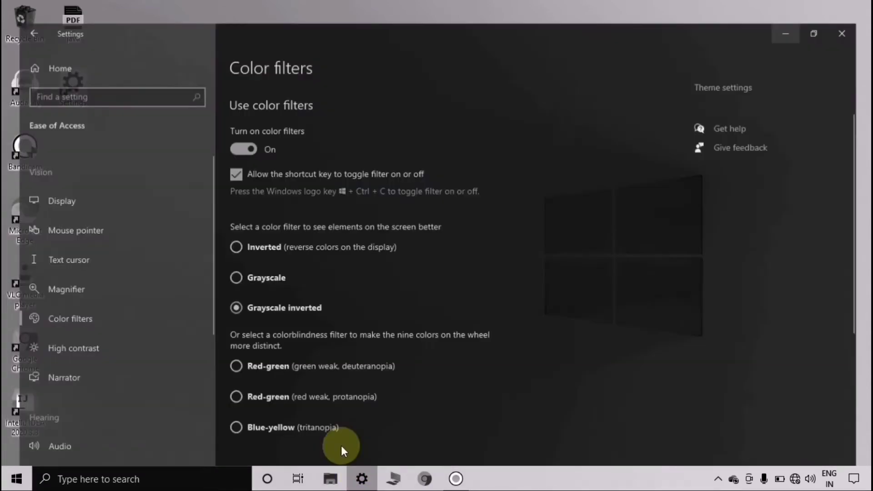
Step: Change the filter to Grayscale and back to Inverted, and turn color filters off
click(228, 265)
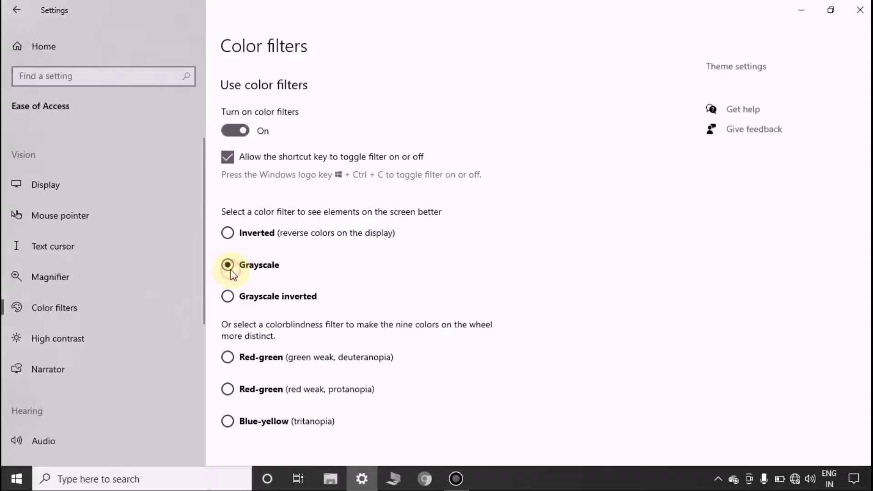
click(227, 234)
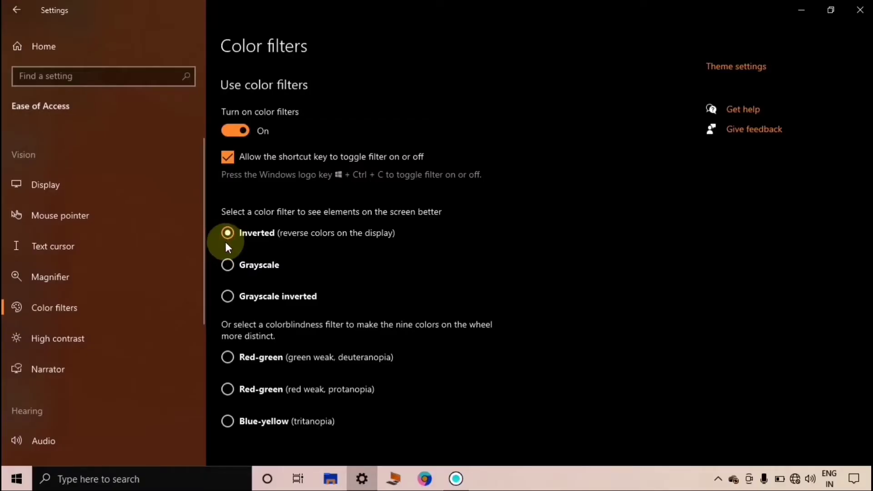
click(243, 132)
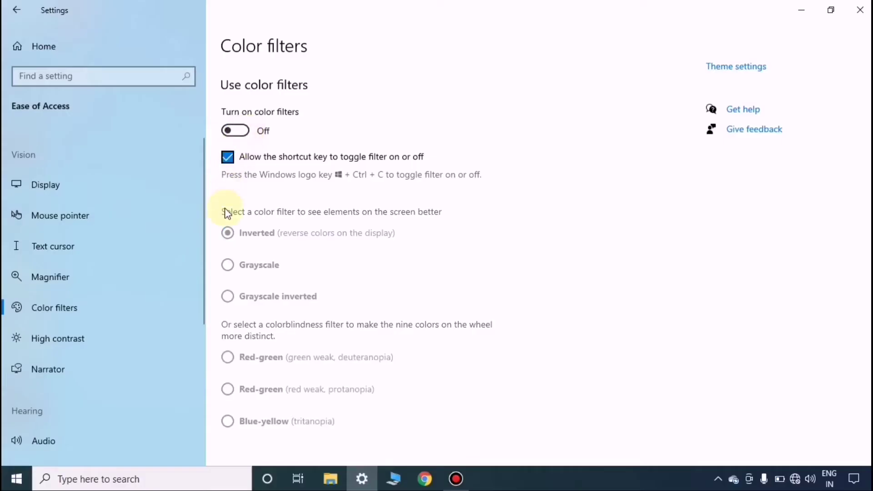
Step: Disallow the shortcut key for toggling the filter, and switch color filters on and off with the on-page toggle
click(230, 164)
click(239, 131)
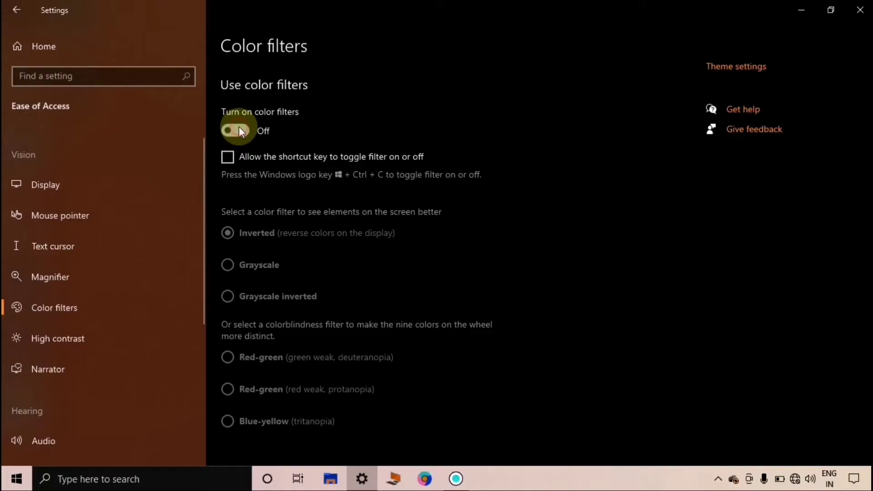
click(239, 131)
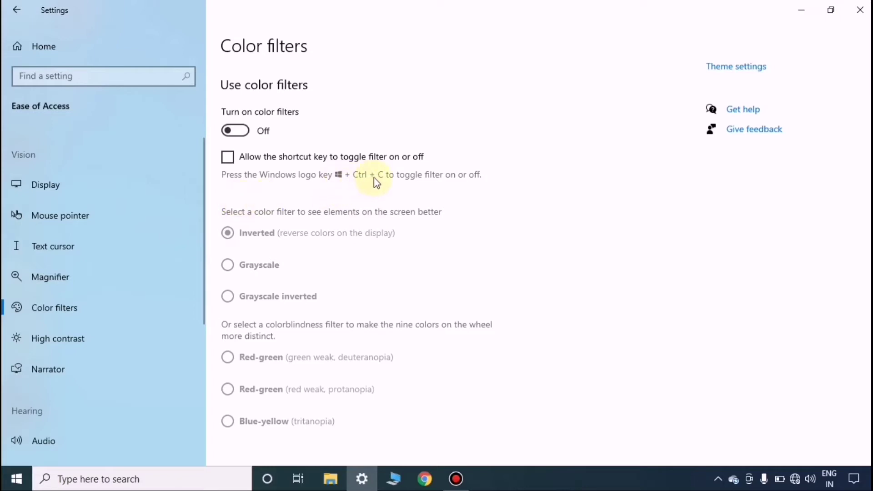
Step: Allow the shortcut key to toggle the filter, and use it on the desktop to switch the Inverted filter on and off
click(228, 160)
click(228, 158)
click(229, 161)
click(799, 10)
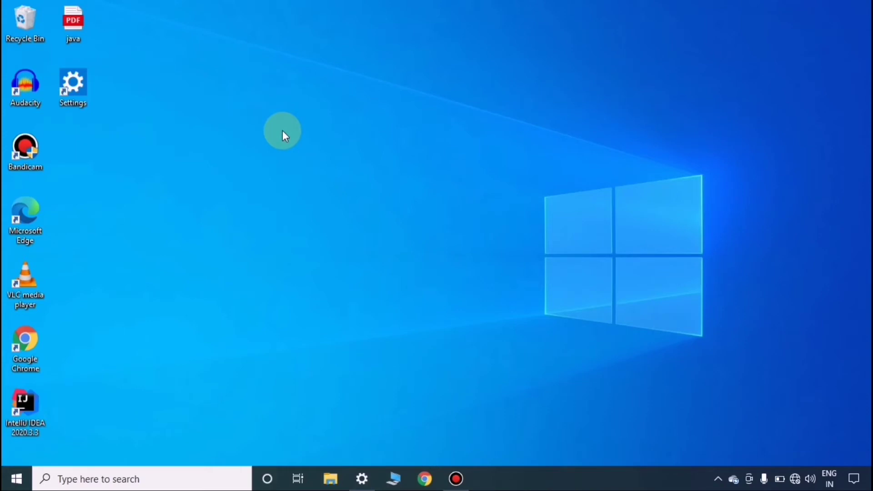
key(ctrl+super+c)
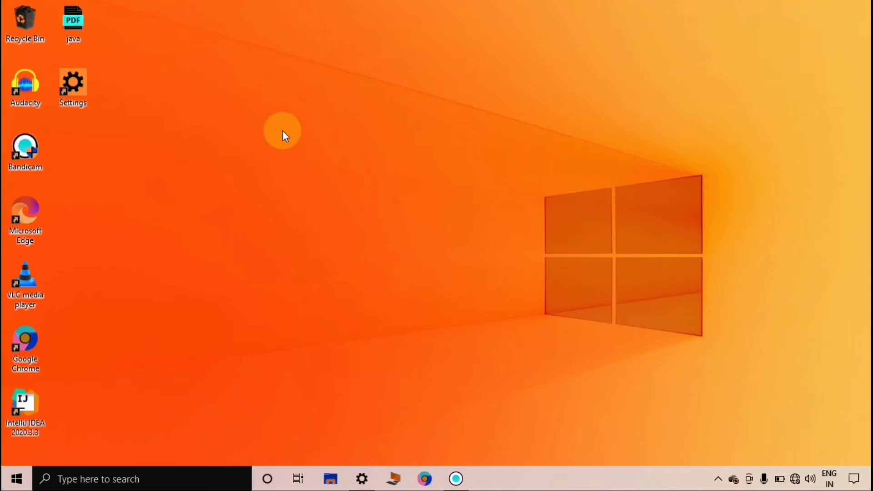
key(ctrl+super+c)
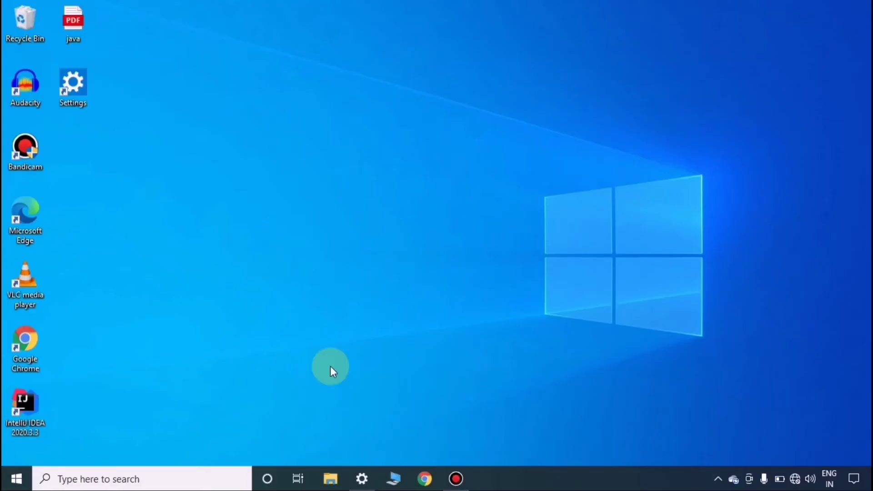
Step: Return to the Color filters page and test the filter shortcut there, disallowing and re-allowing it before and after the test
click(362, 479)
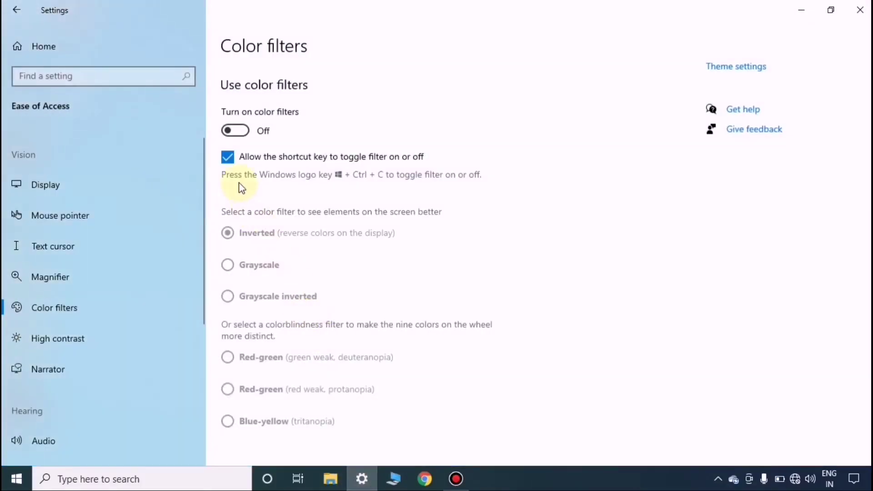
click(228, 158)
click(227, 158)
key(super+ctrl+c)
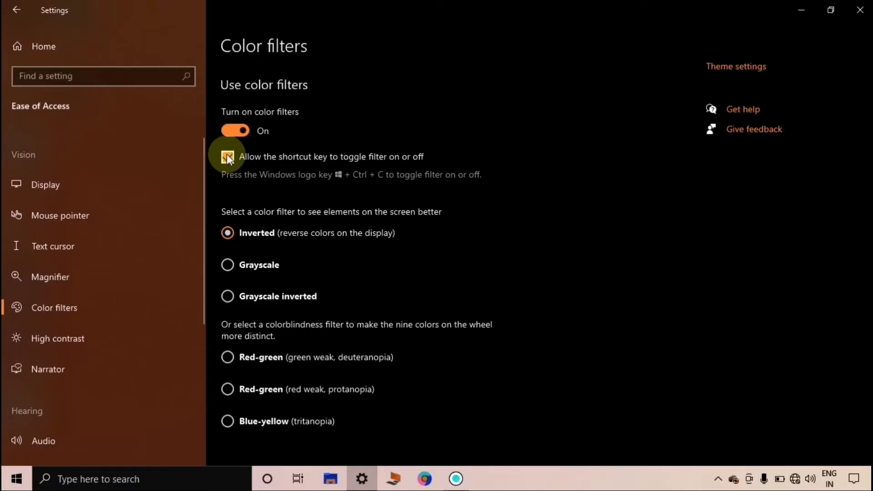
key(super+ctrl+c)
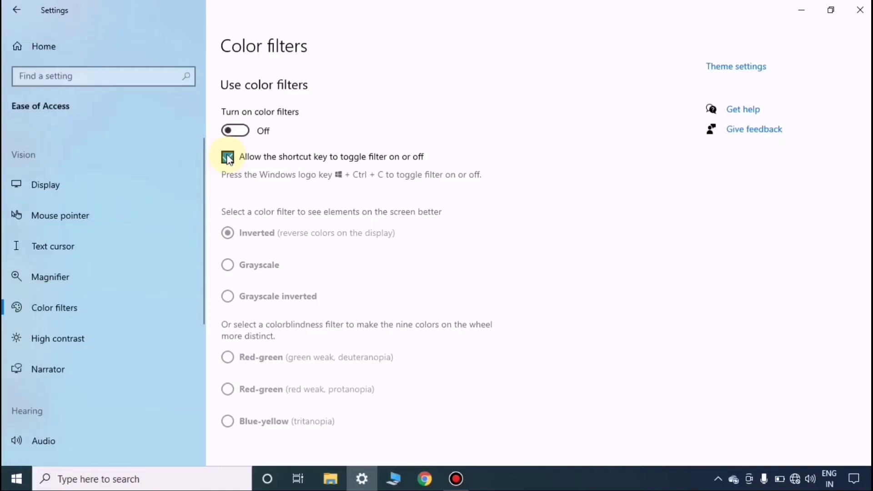
click(228, 158)
click(228, 158)
Step: Turn on the Inverted filter with the on-page toggle and switch it off again with the filter shortcut
scroll(233, 265, down, 1)
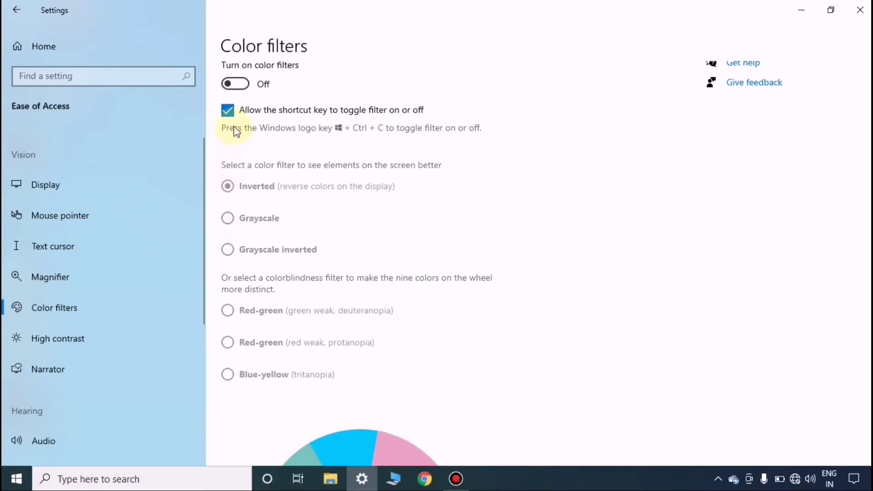
scroll(235, 131, up, 1)
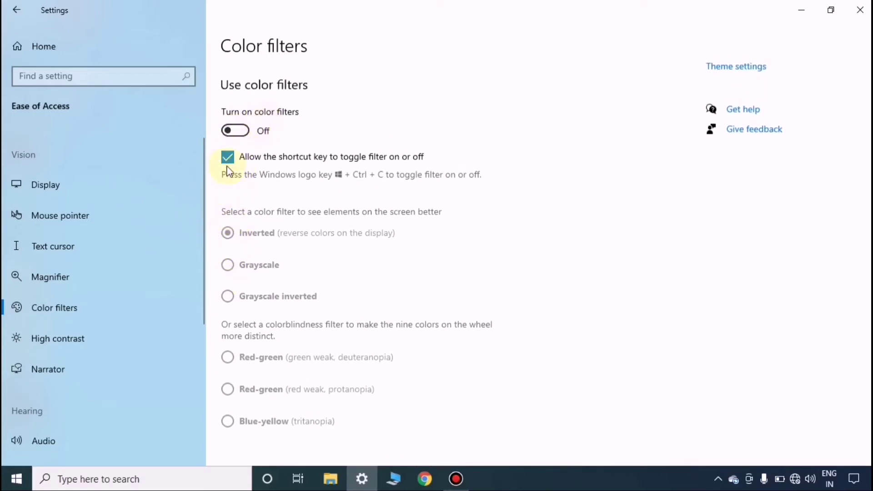
scroll(232, 173, down, 1)
click(234, 84)
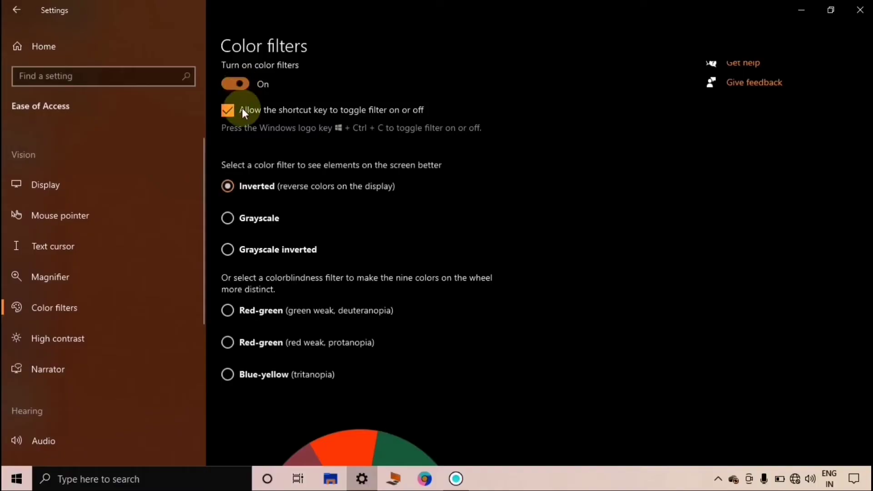
key(super+ctrl+c)
Step: Turn on color filters and select the Red-green (green weak, deuteranopia) colorblindness filter
scroll(228, 191, down, 2)
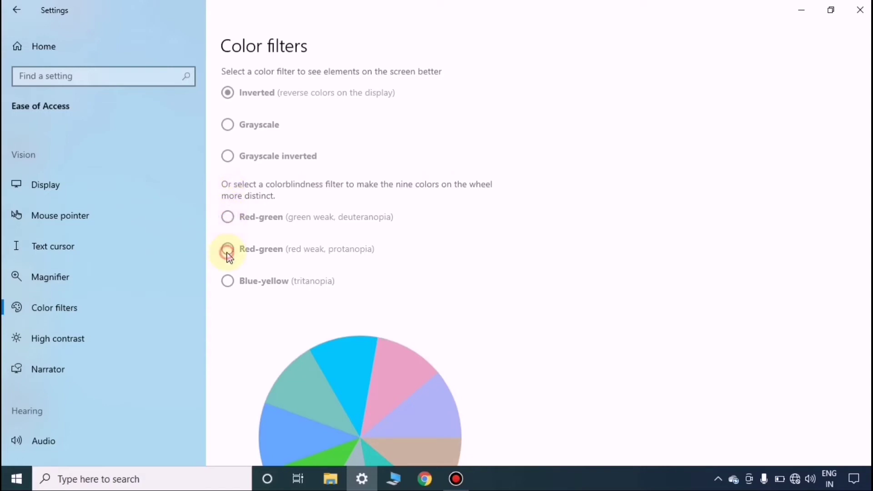
scroll(232, 247, up, 1)
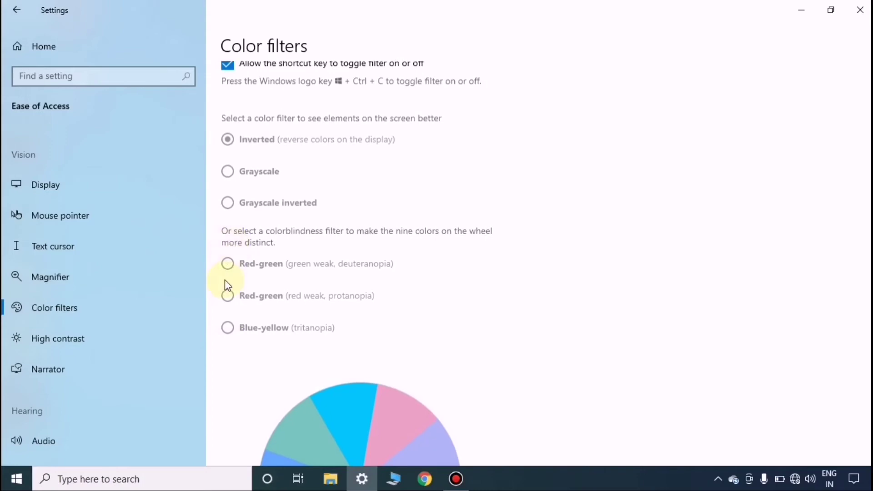
scroll(224, 312, up, 2)
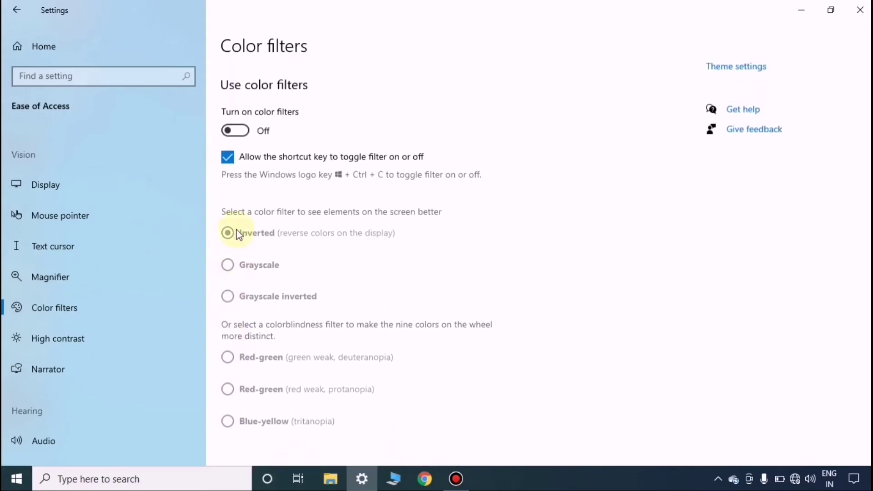
click(235, 133)
scroll(235, 186, down, 2)
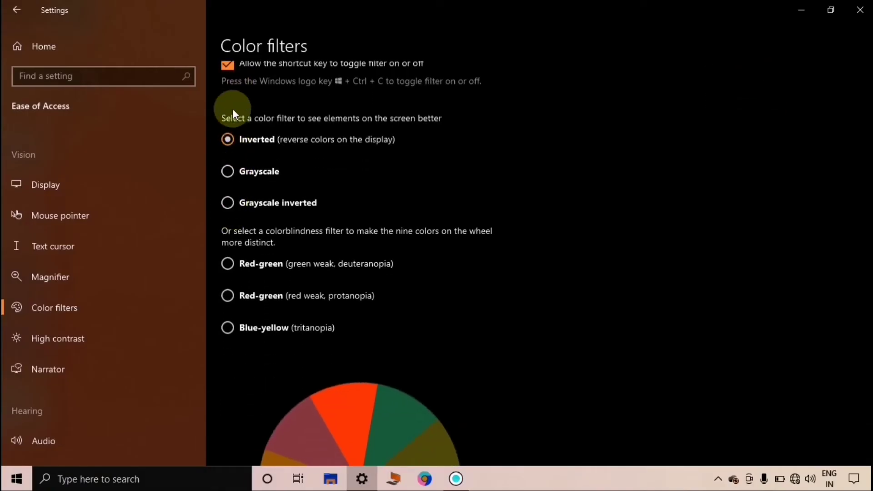
click(228, 271)
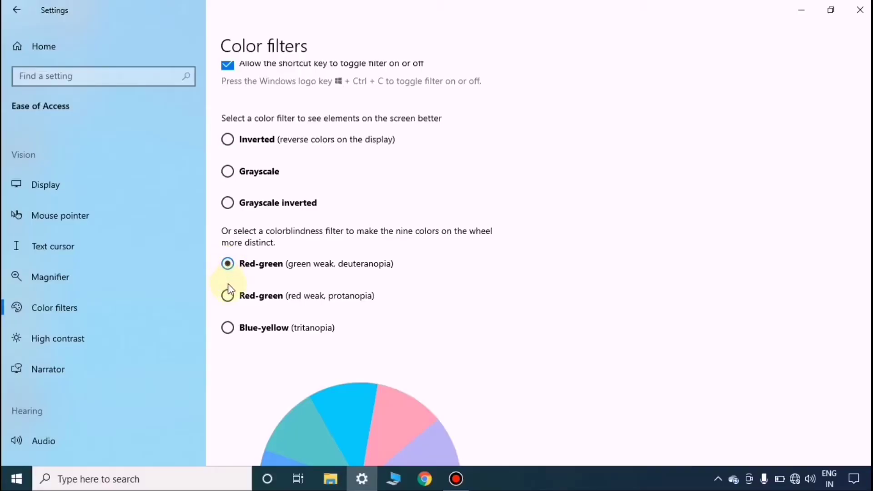
Step: Cycle twice through the Red-green (red weak, protanopia), Blue-yellow (tritanopia) and Red-green (green weak, deuteranopia) colorblindness filters
click(227, 301)
click(227, 327)
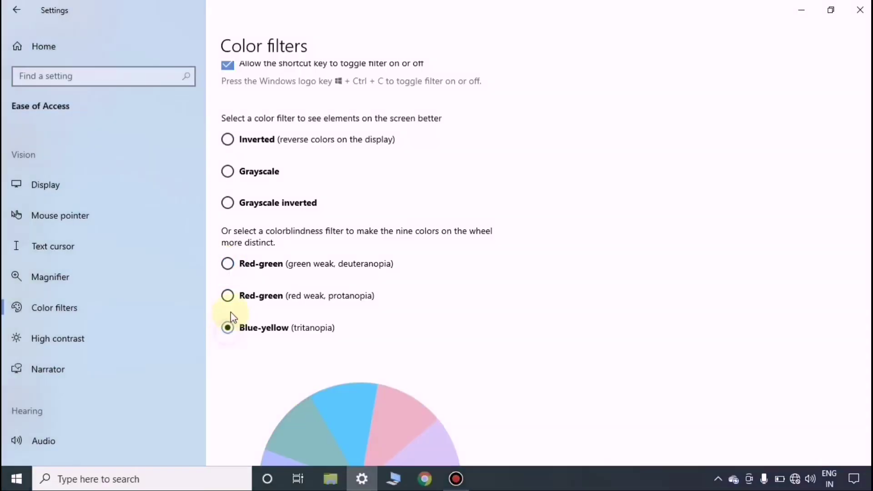
click(228, 265)
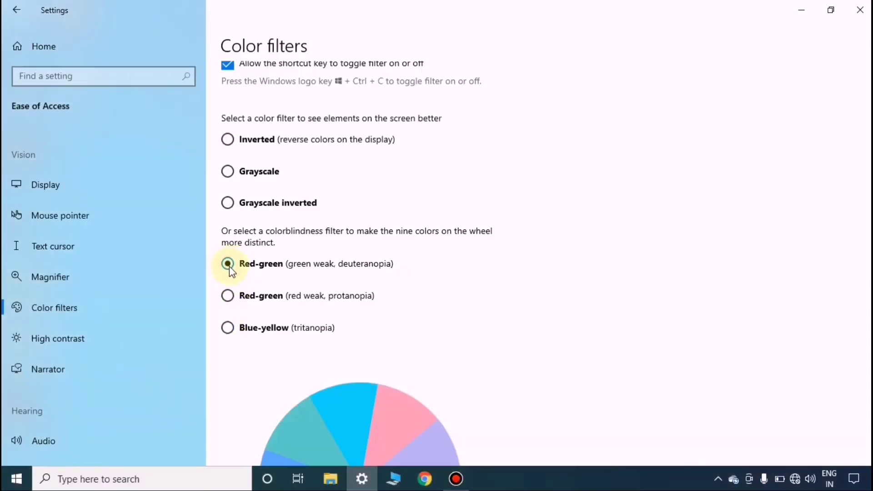
click(227, 296)
click(228, 325)
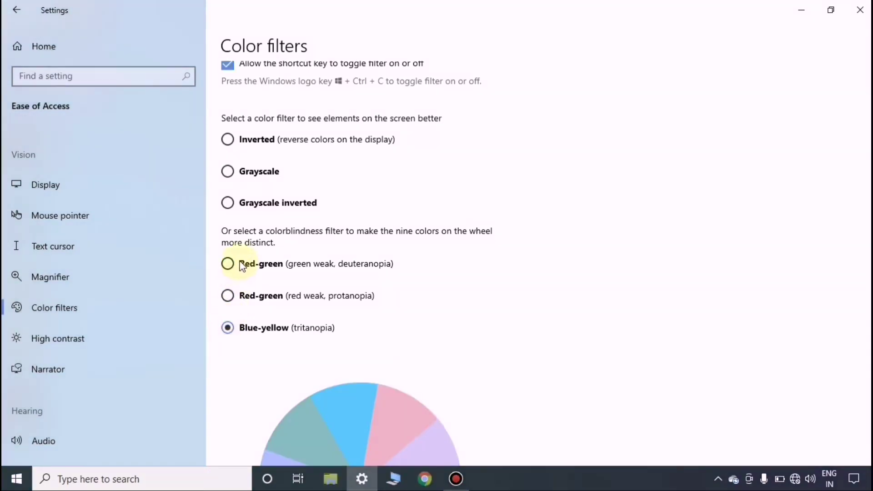
click(229, 264)
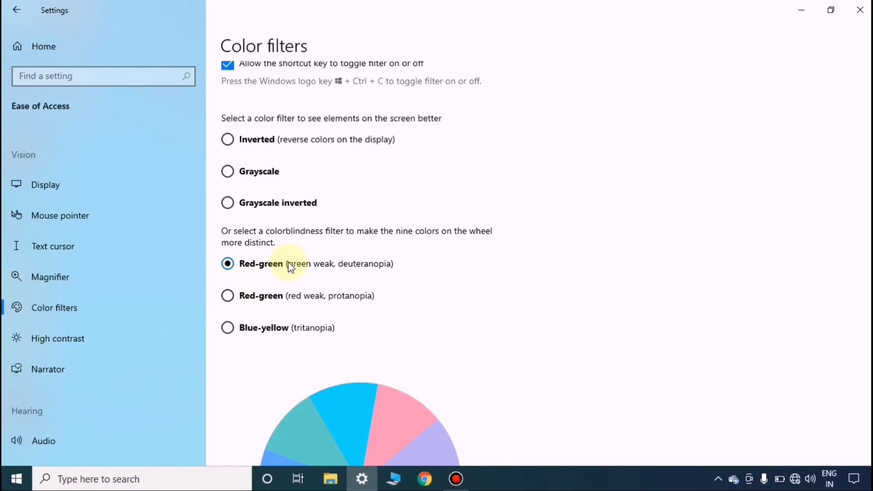
Step: Compare the effect of each colorblindness filter on the color wheel, returning to Red-green (green weak, deuteranopia)
scroll(290, 267, down, 2)
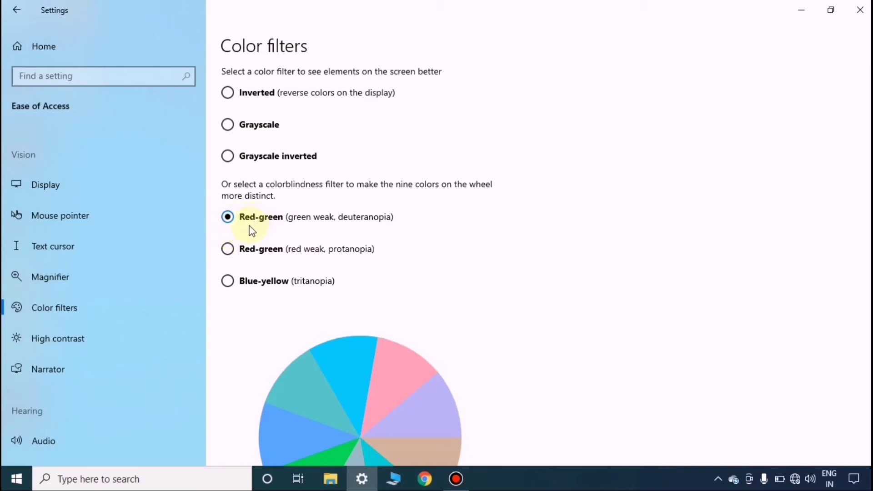
click(228, 250)
click(228, 219)
click(226, 249)
click(227, 280)
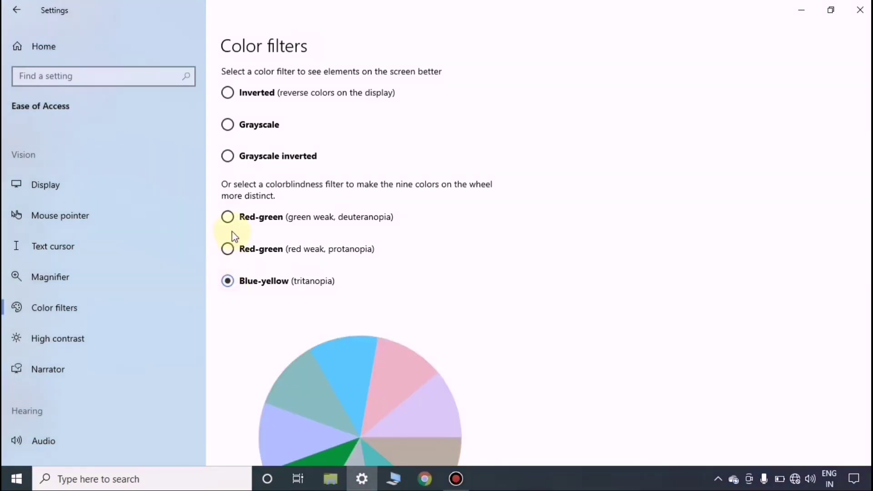
click(229, 217)
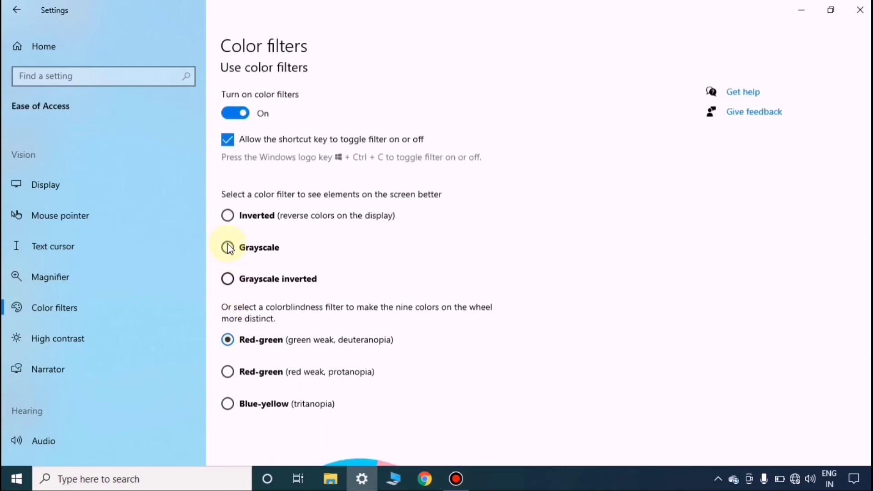
Step: Examine the standard color filter options, the colorblindness options and the color wheel below them
scroll(228, 247, down, 1)
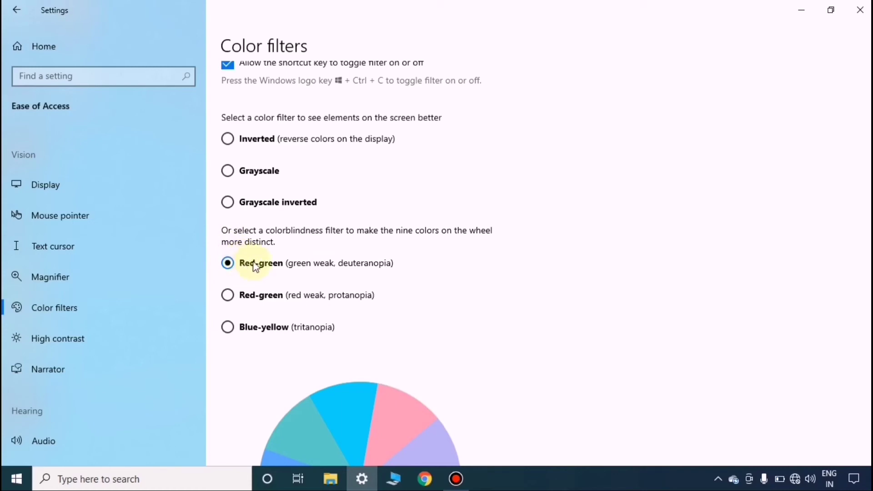
scroll(253, 262, down, 2)
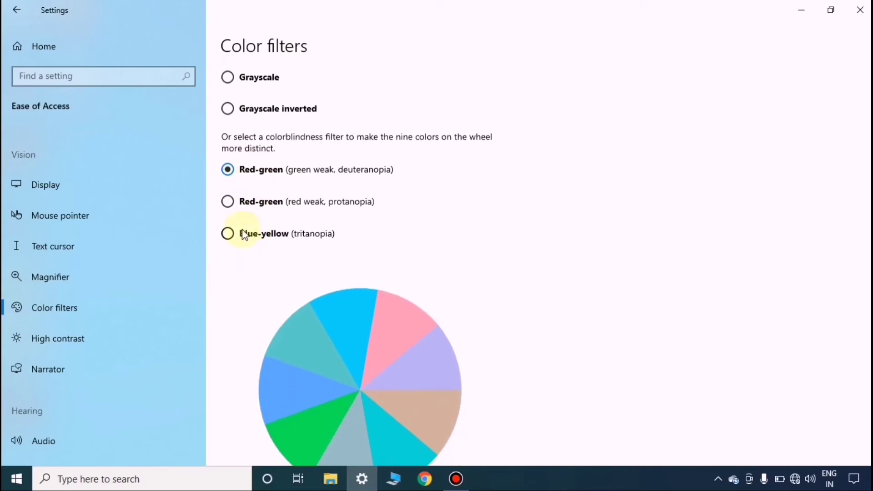
scroll(242, 218, up, 1)
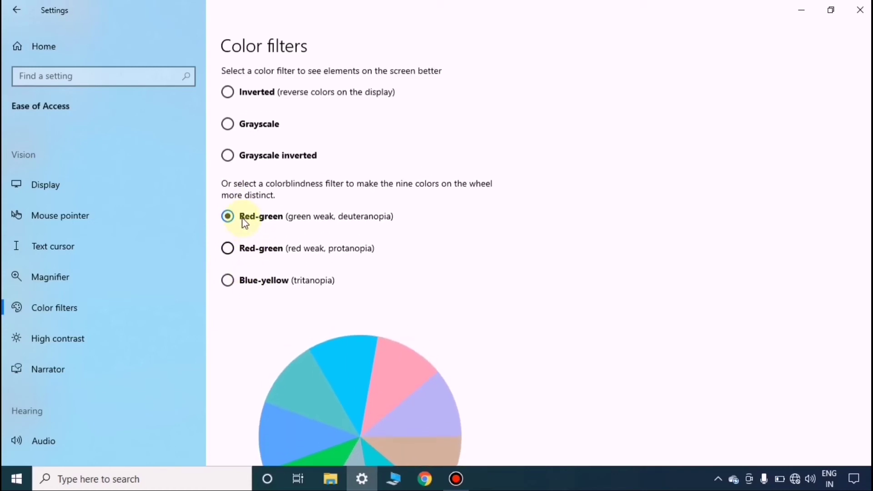
scroll(243, 218, up, 1)
scroll(242, 218, down, 2)
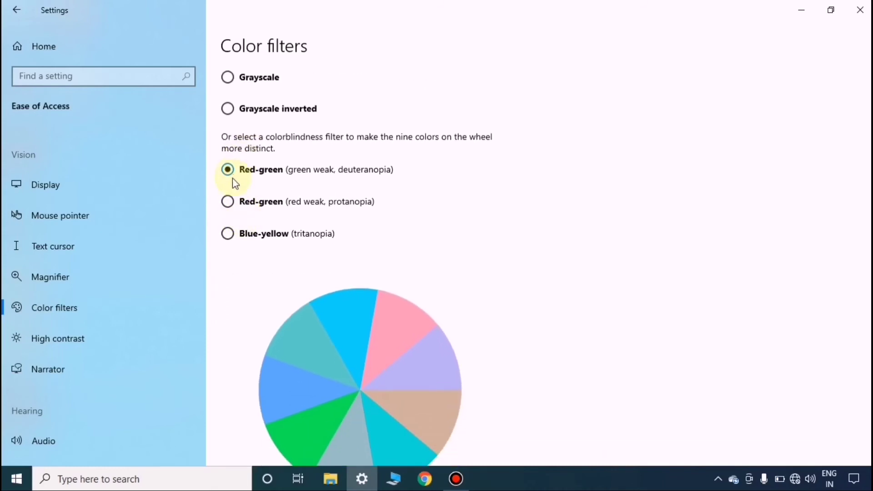
scroll(240, 228, up, 1)
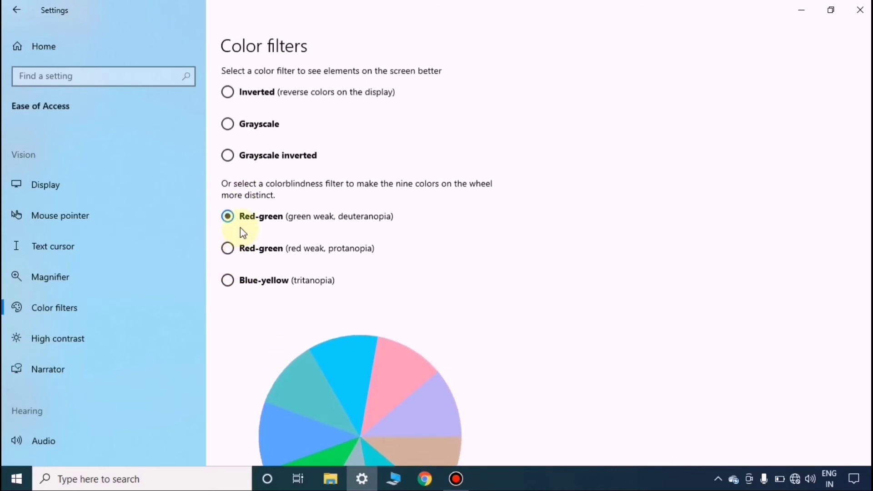
scroll(235, 267, up, 4)
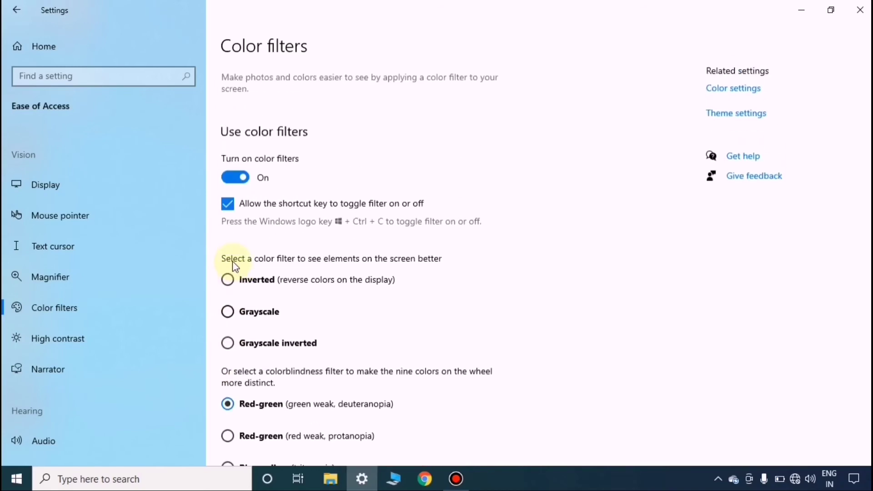
scroll(235, 267, down, 2)
scroll(234, 266, down, 2)
scroll(234, 265, up, 4)
Step: Open the related Color settings, look through the color modes and accent colors, and return to the Color filters page
click(733, 88)
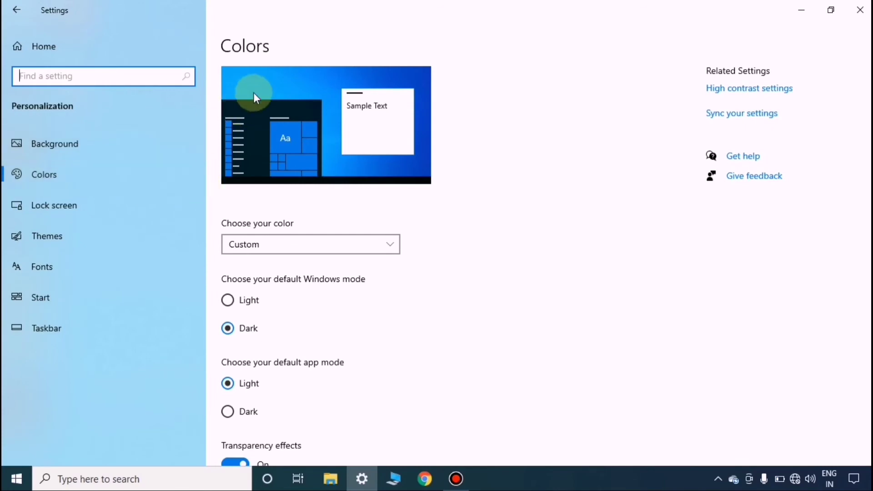
scroll(303, 331, down, 3)
scroll(303, 331, down, 6)
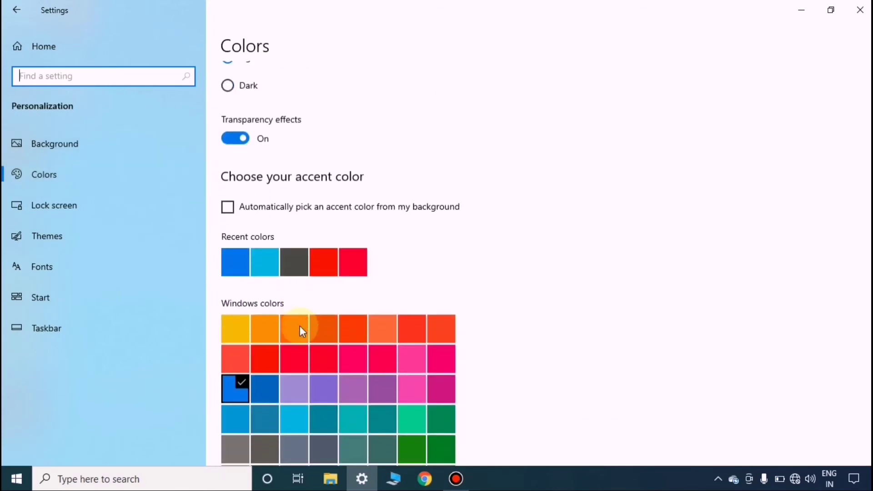
scroll(302, 331, up, 4)
scroll(300, 328, up, 5)
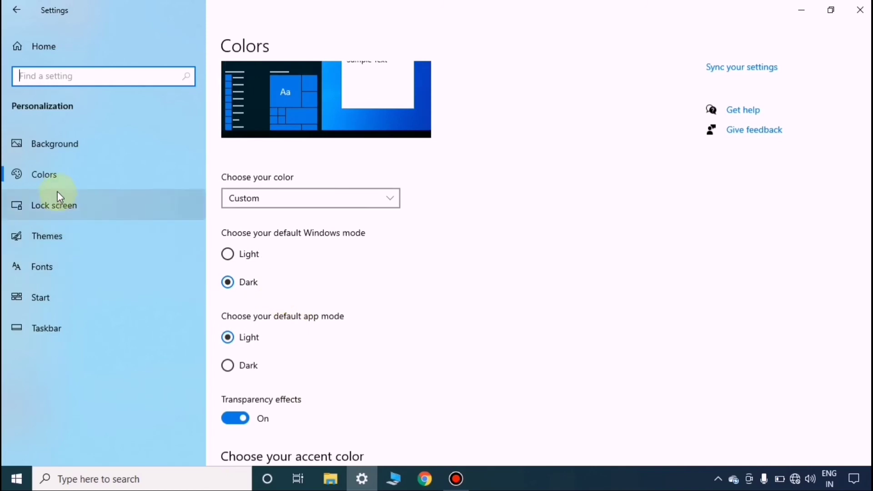
scroll(454, 298, up, 1)
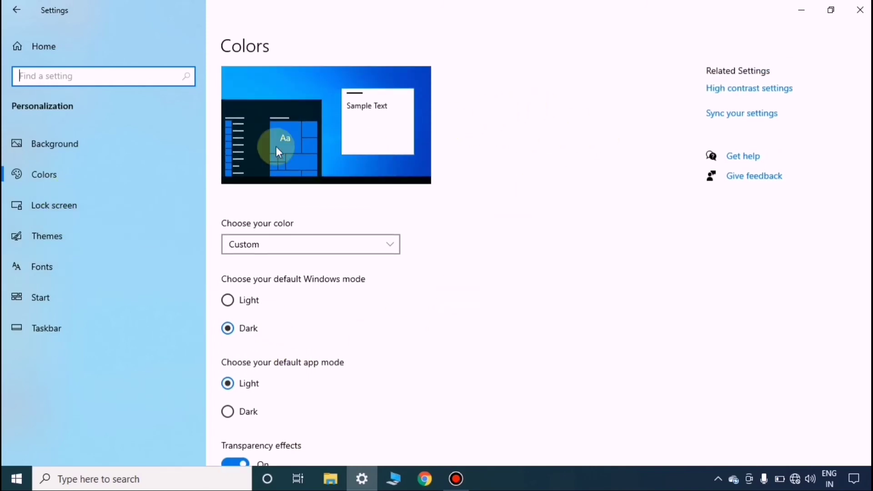
click(11, 12)
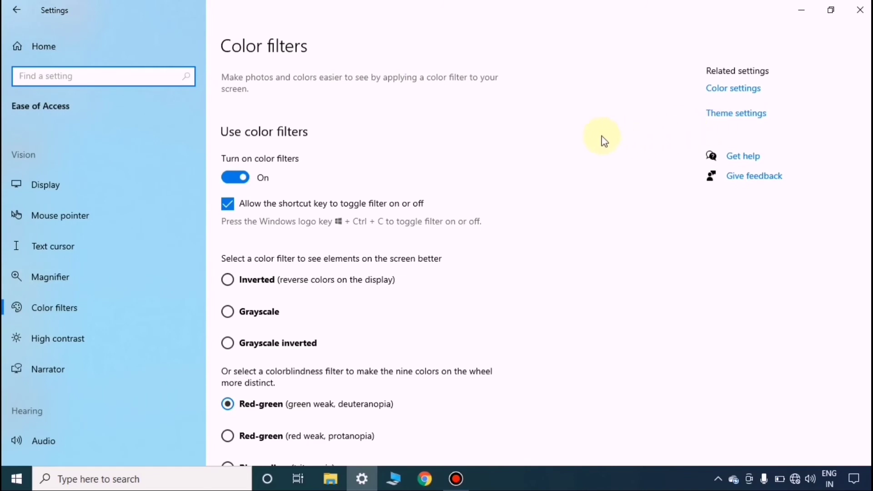
Step: Open the related Theme settings, view the High contrast settings from there, and go back to Themes
click(735, 116)
click(737, 116)
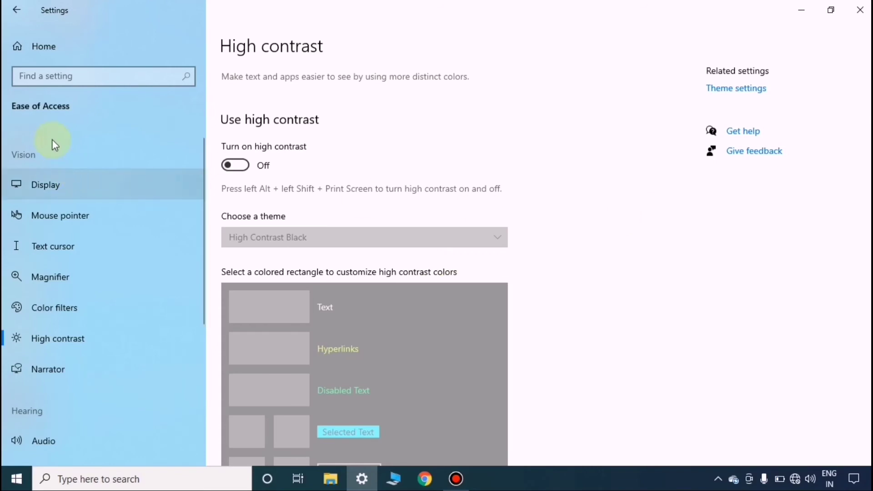
click(16, 12)
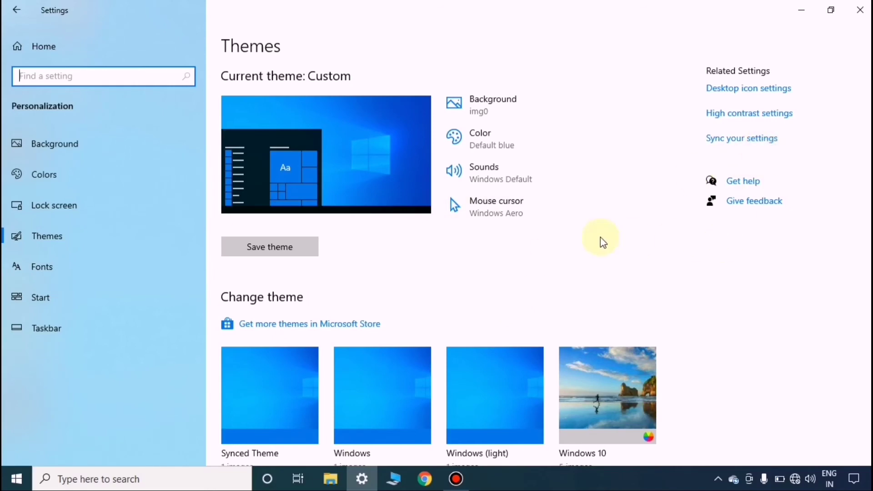
Step: Look through the available themes and return to the Color filters page
scroll(552, 252, down, 3)
scroll(548, 287, down, 1)
scroll(548, 286, up, 5)
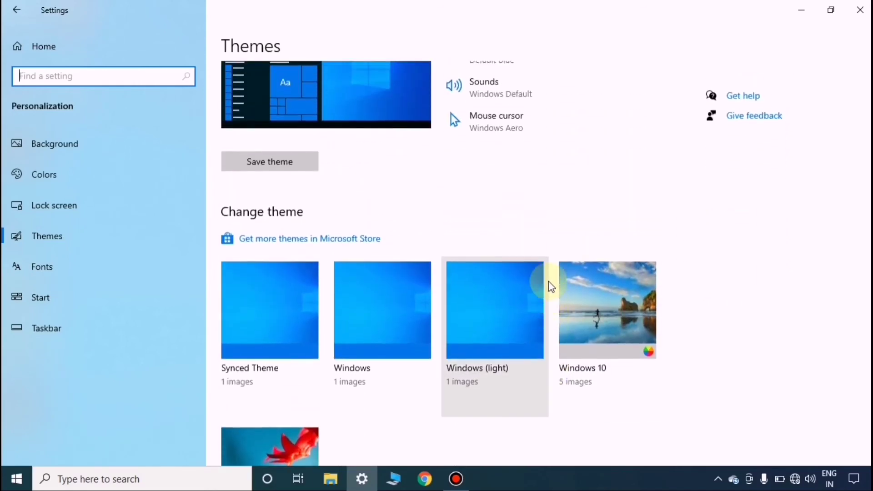
click(17, 17)
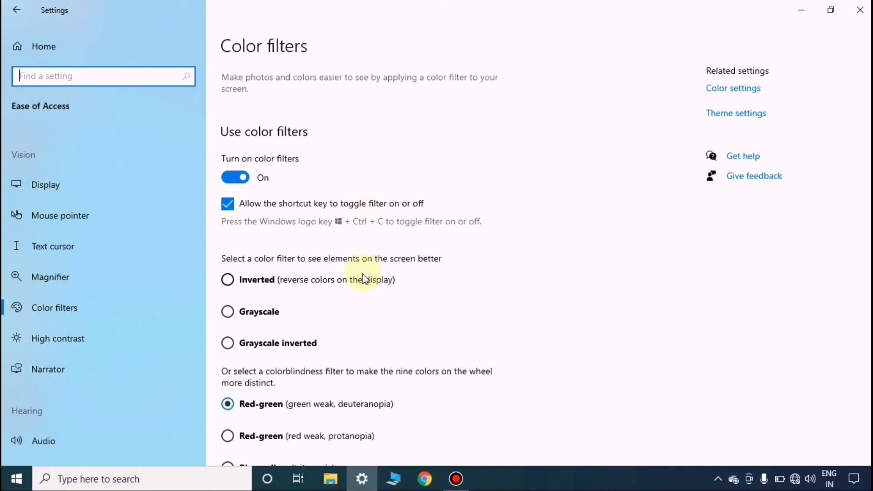
Step: Review the whole Color filters page, from the on/off and shortcut settings to the filter choices and color wheel
scroll(364, 280, down, 2)
scroll(362, 279, up, 2)
scroll(345, 128, down, 3)
scroll(354, 158, down, 4)
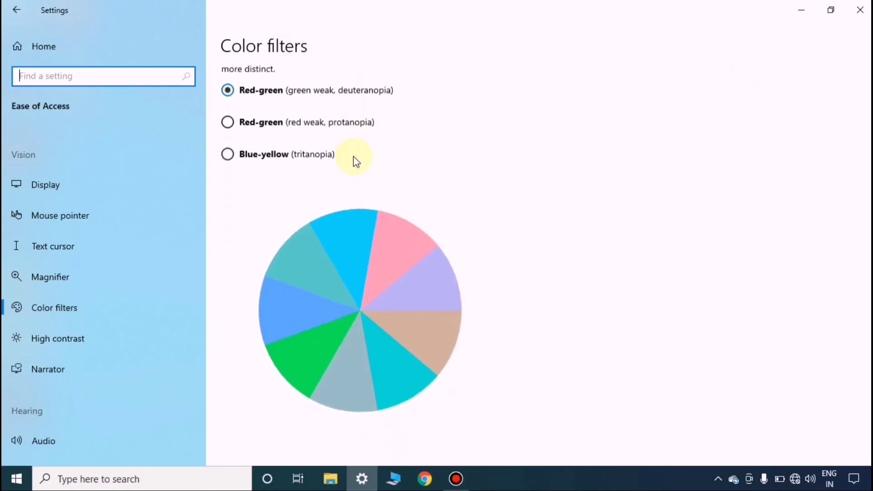
scroll(354, 159, up, 7)
scroll(358, 162, down, 7)
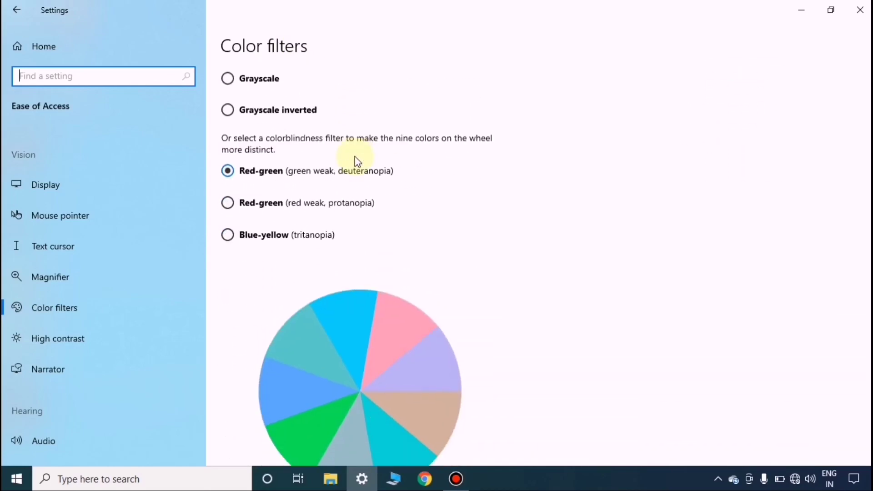
scroll(358, 161, up, 5)
scroll(356, 161, up, 3)
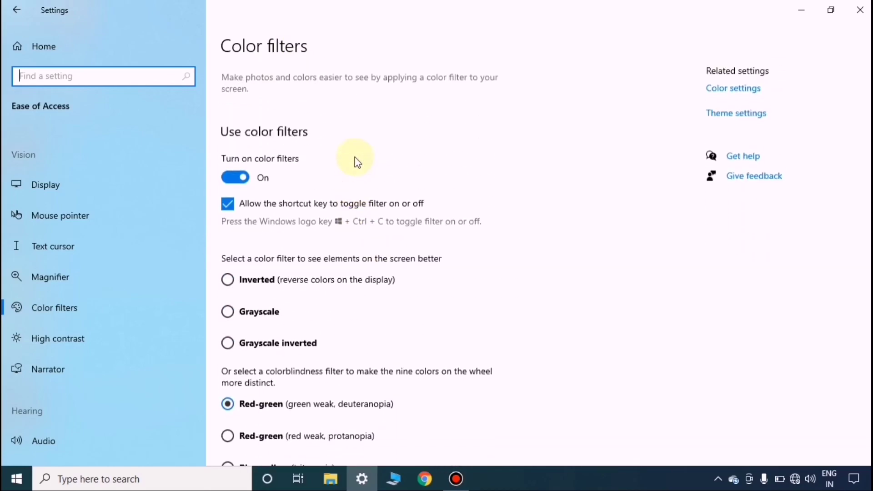
scroll(355, 158, down, 3)
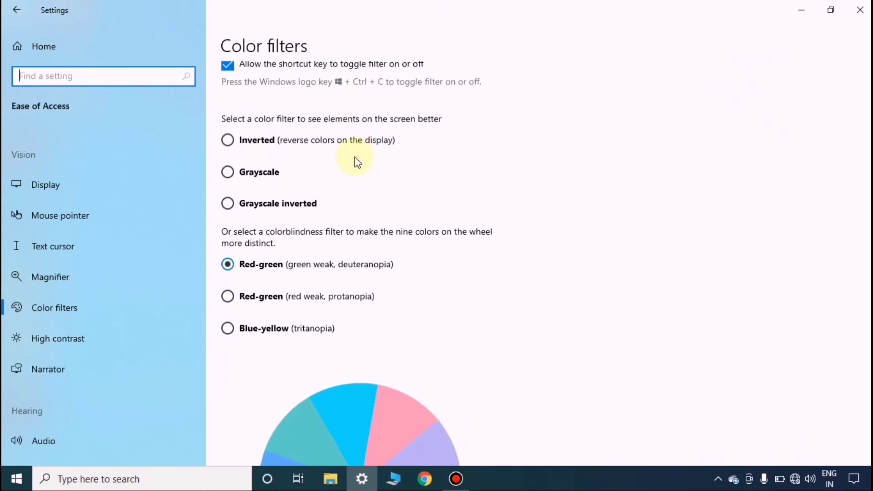
scroll(355, 158, up, 3)
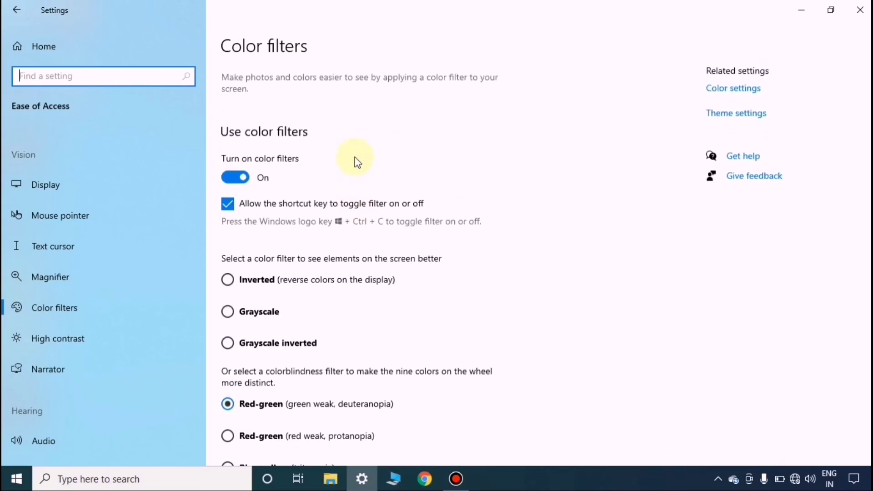